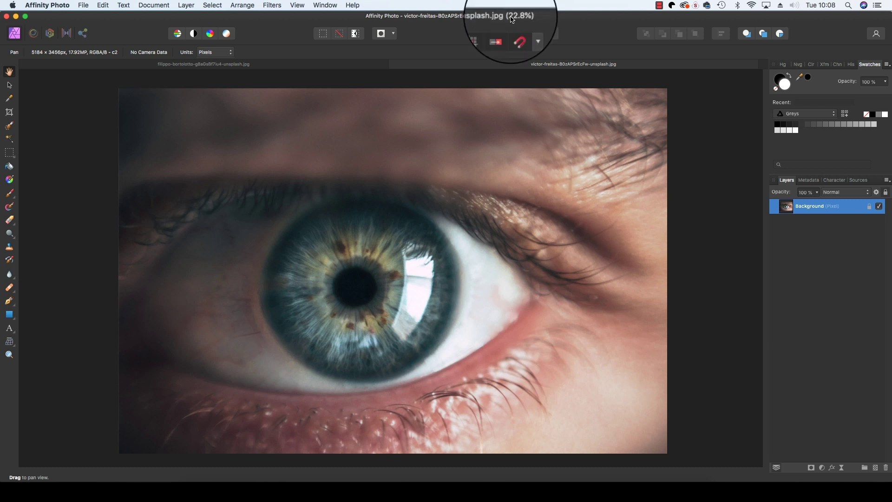
Step: Switch to the aerial boardwalk photo document, filippo-bortolotto-g8aGsBf7iu4-unsplash.jpg
left_click(357, 66)
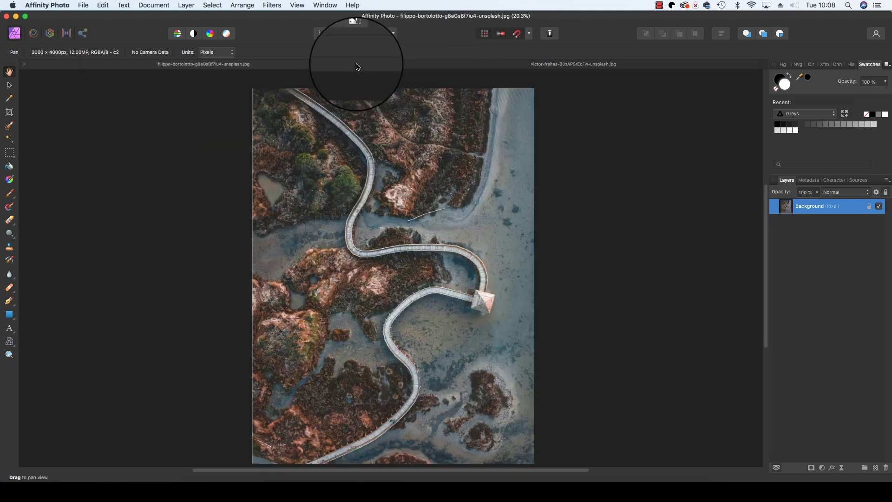
Step: Select and copy the entire aerial boardwalk photo, then close its document without saving
left_click(430, 66)
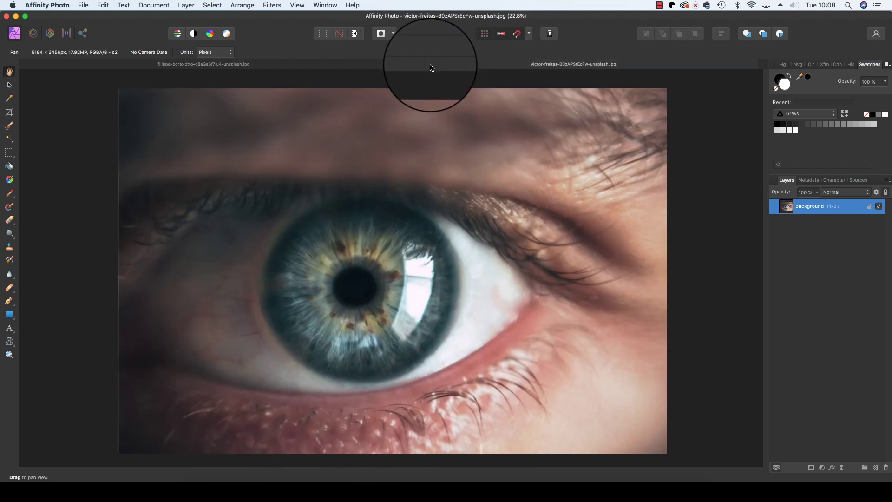
left_click(313, 64)
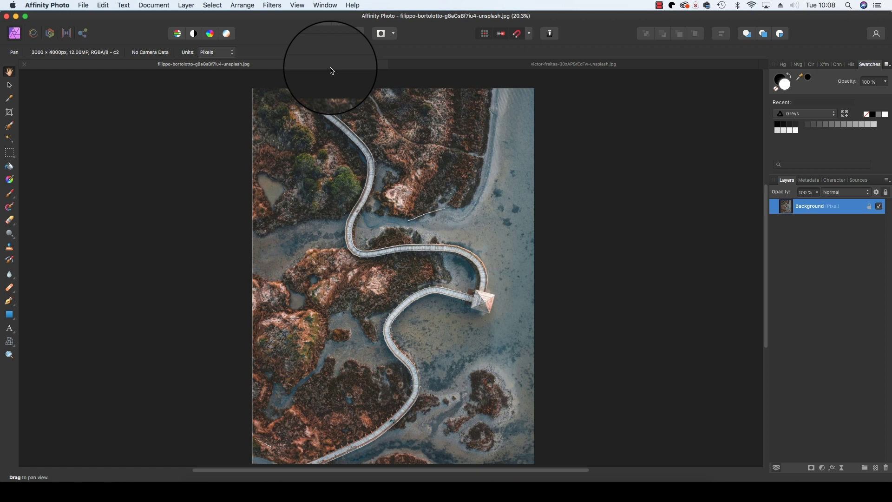
key("super+a")
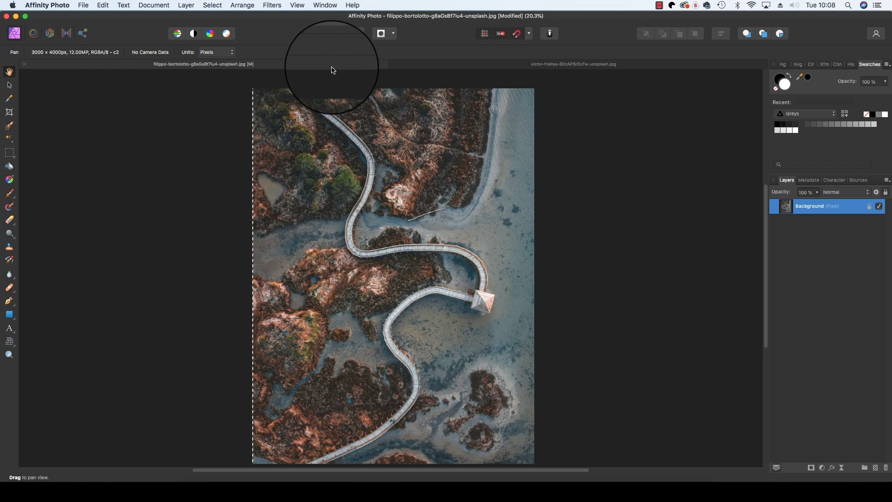
left_click(101, 5)
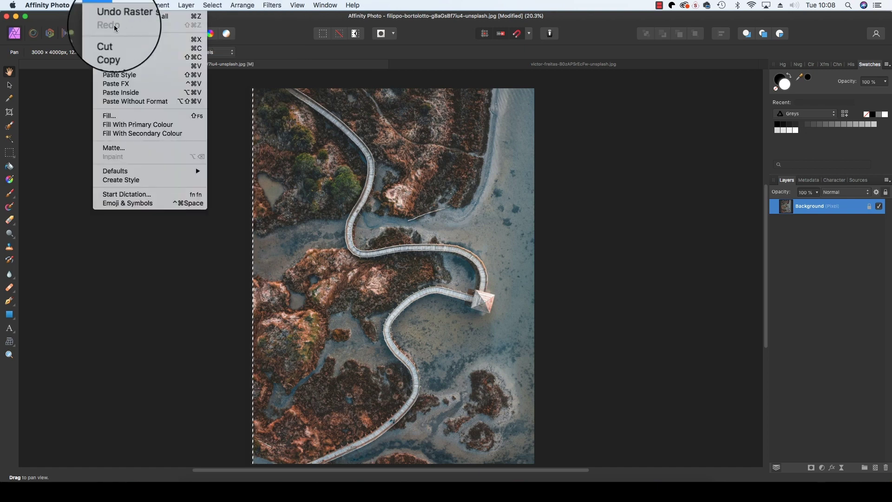
left_click(124, 50)
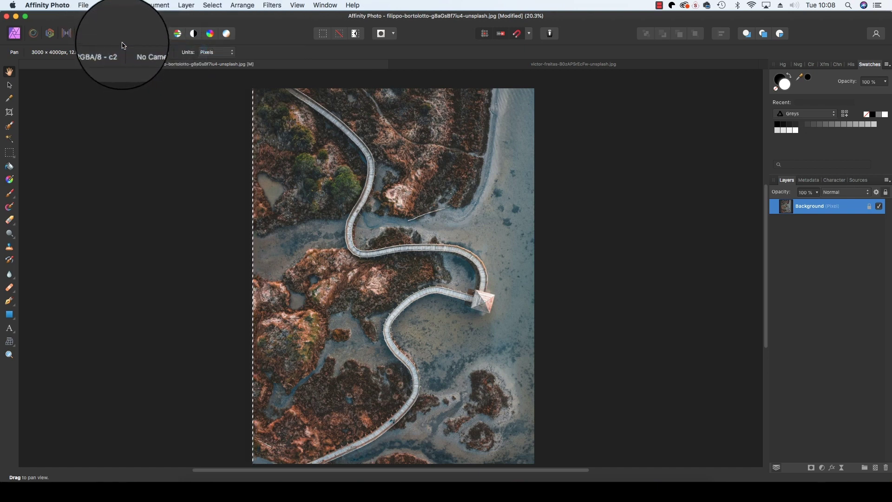
key("super+w")
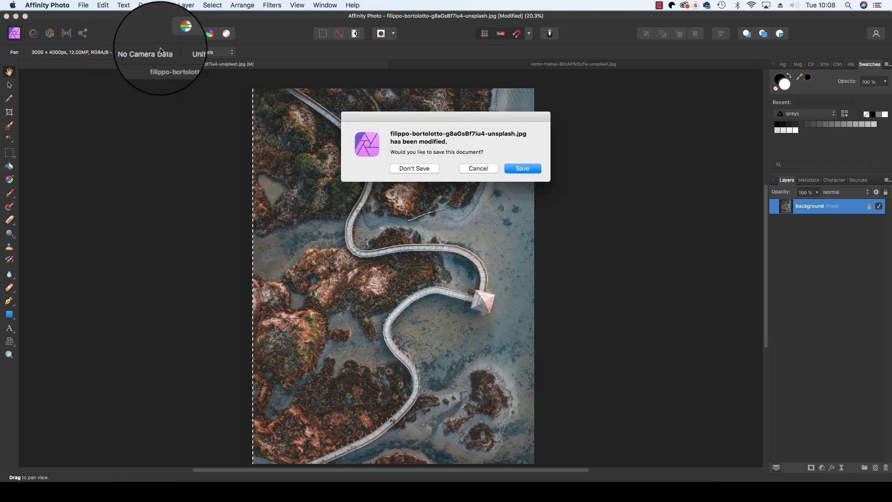
left_click(417, 170)
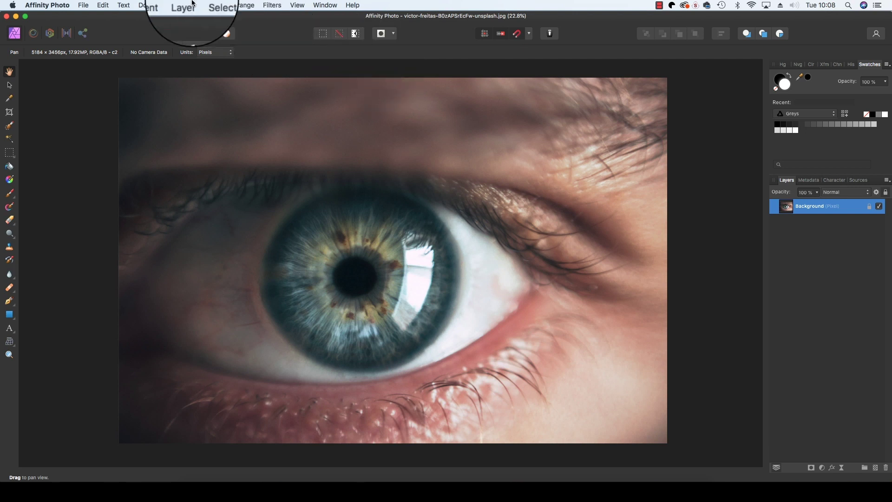
Step: Paste the boardwalk photo into the eye document as a new layer at 34% opacity
left_click(103, 5)
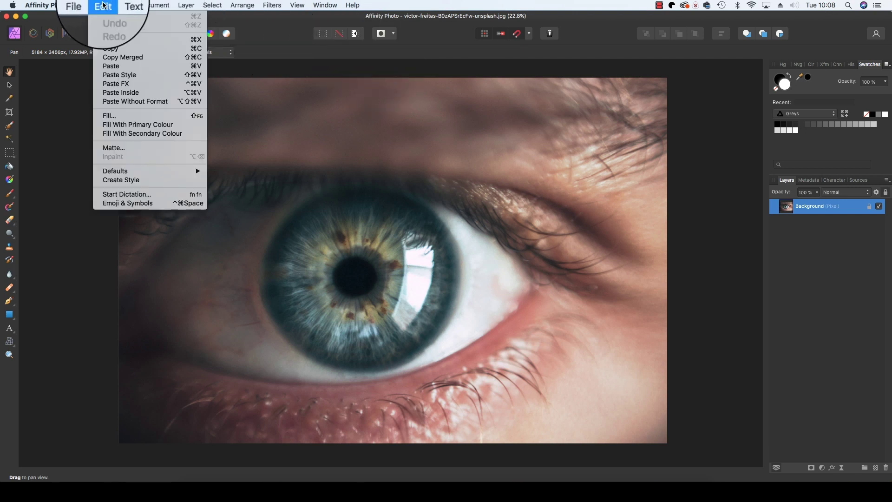
left_click(131, 66)
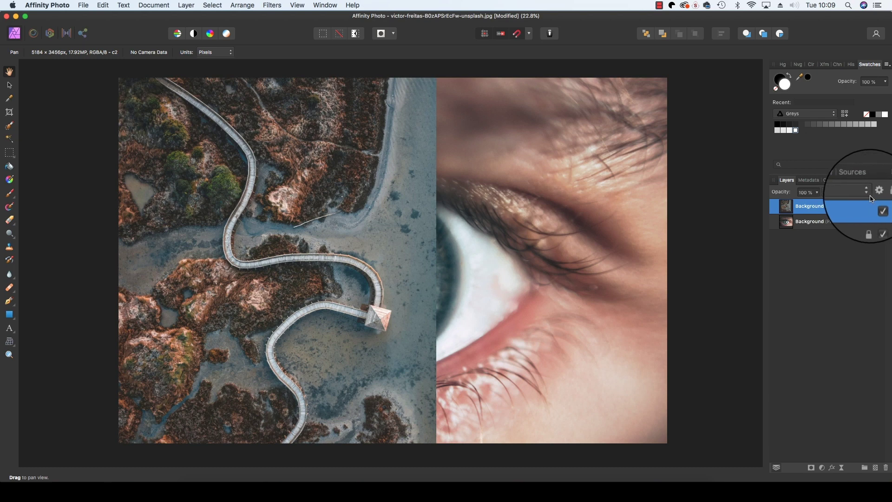
left_click(818, 192)
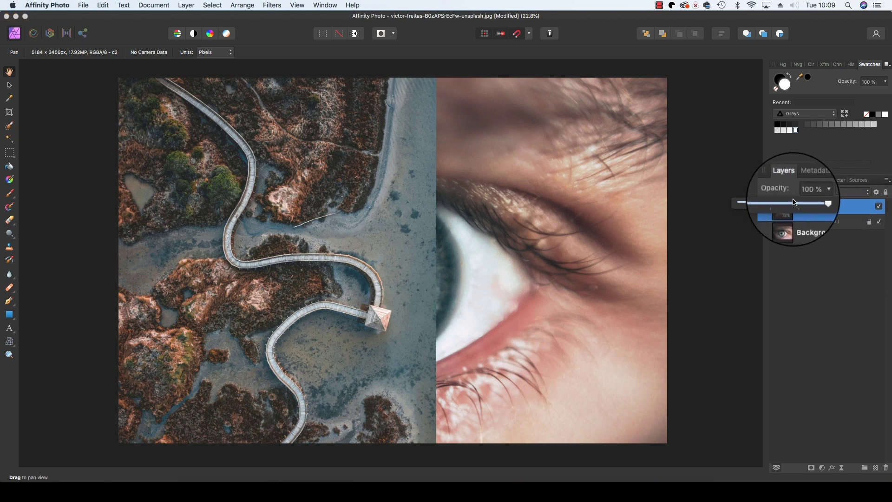
left_click_drag(816, 207, 766, 203)
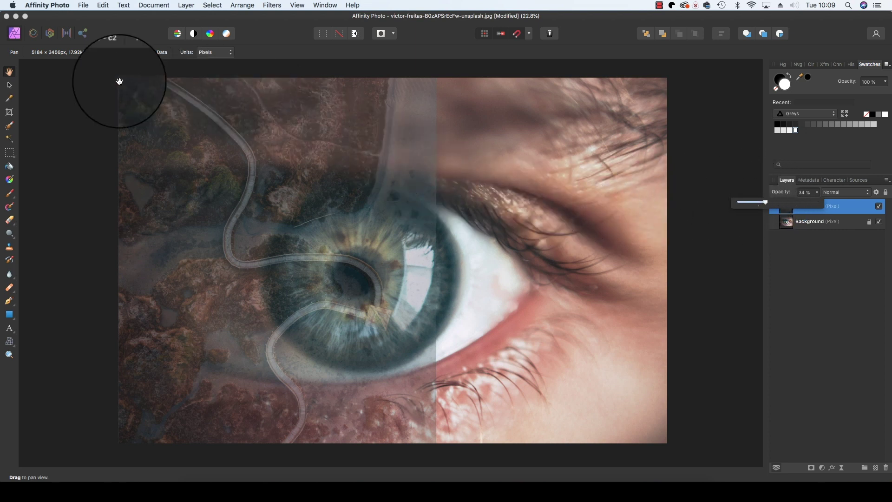
left_click(10, 86)
Step: Move the boardwalk layer over the eye and shrink it to roughly iris size
left_click_drag(225, 253, 309, 255)
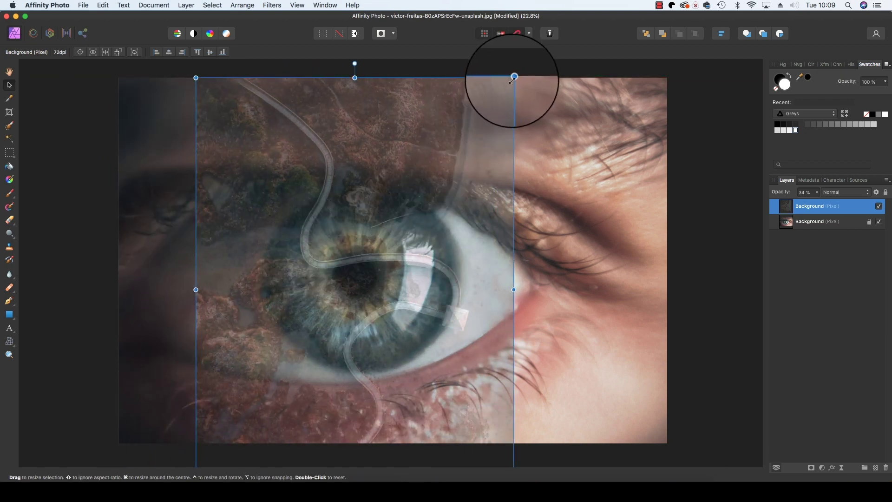
left_click_drag(514, 76, 426, 173)
left_click_drag(384, 240, 421, 209)
left_click_drag(466, 132, 437, 163)
left_click_drag(408, 204, 429, 192)
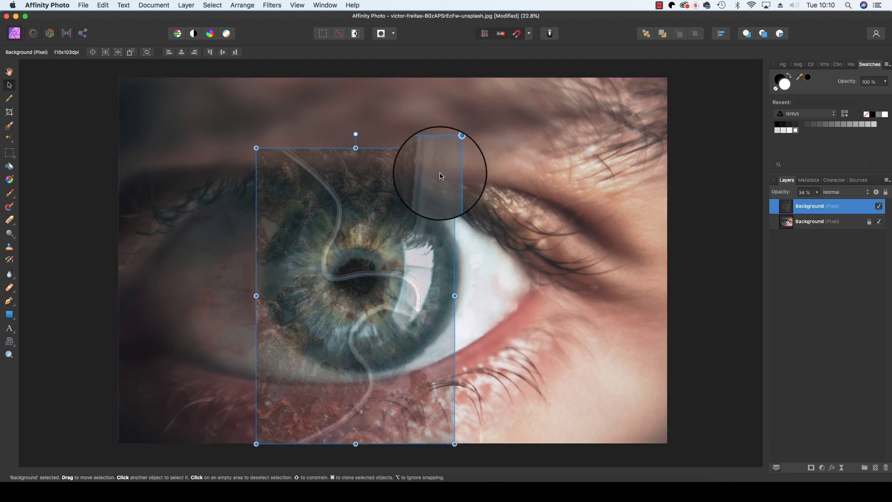
left_click_drag(462, 136, 454, 151)
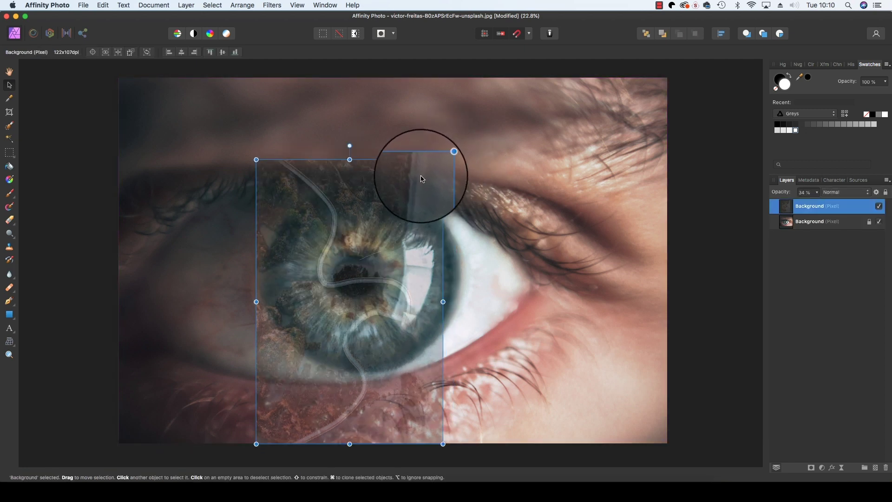
Step: Tilt the boardwalk layer slightly and adjust its sides to fit over the iris
left_click_drag(446, 156, 335, 321)
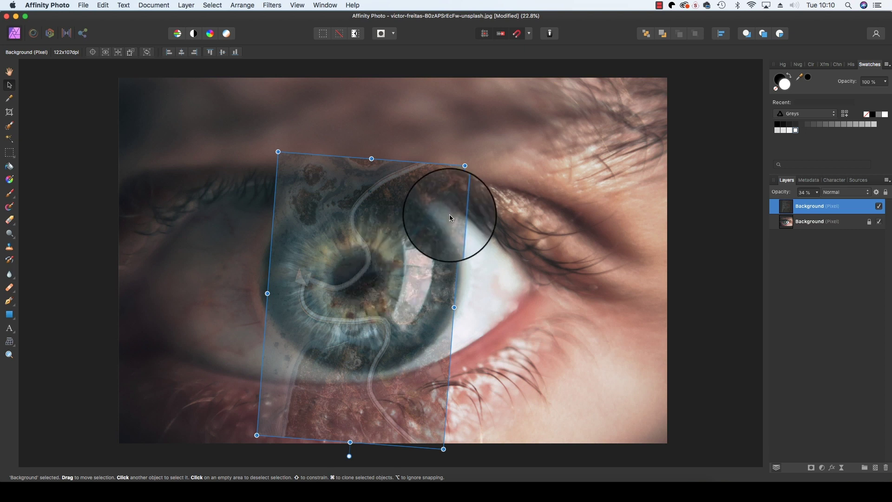
left_click_drag(450, 217, 410, 216)
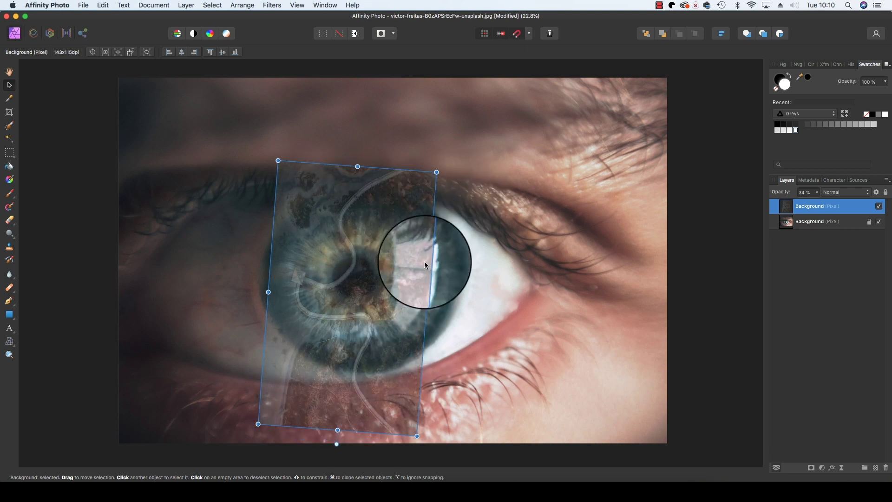
left_click_drag(426, 300, 450, 303)
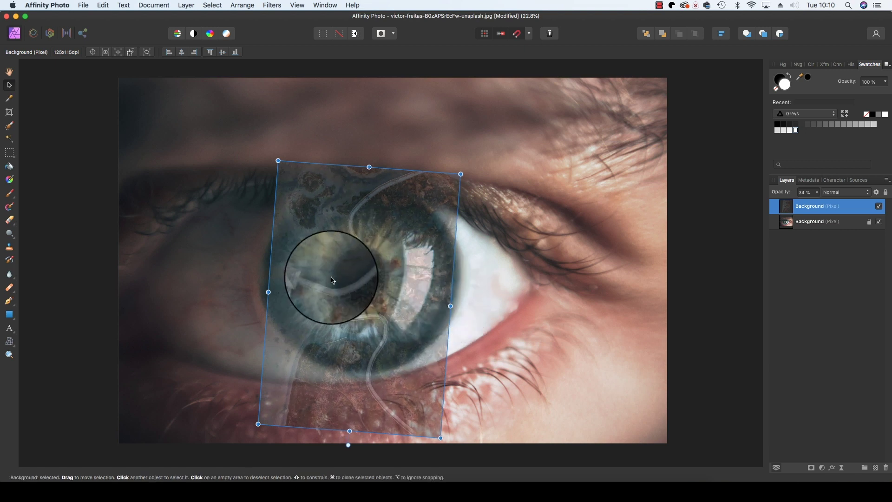
left_click_drag(268, 292, 263, 291)
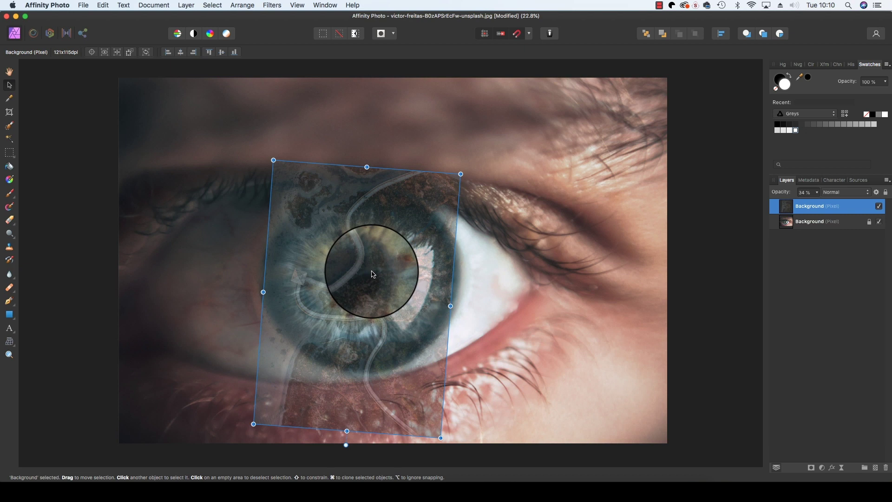
left_click_drag(373, 274, 403, 262)
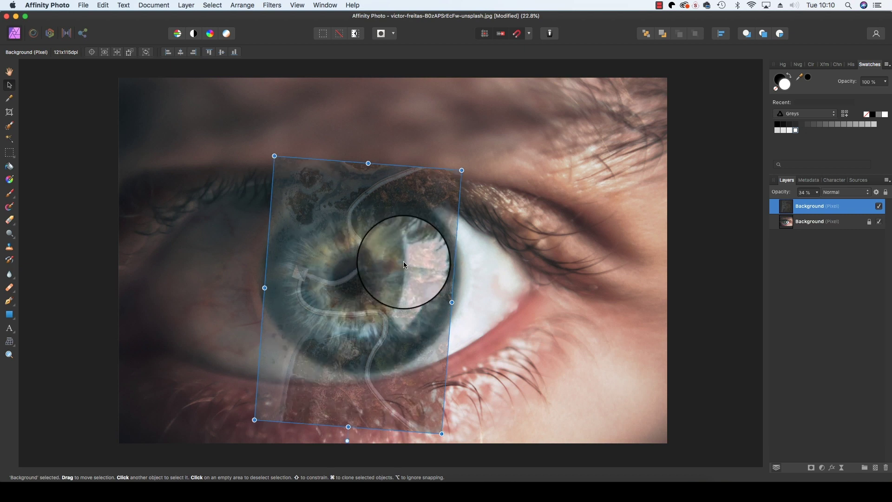
left_click(814, 201)
Step: Return the boardwalk layer to 100% opacity and set its blend mode to Lighten
left_click_drag(816, 201, 867, 206)
left_click(772, 241)
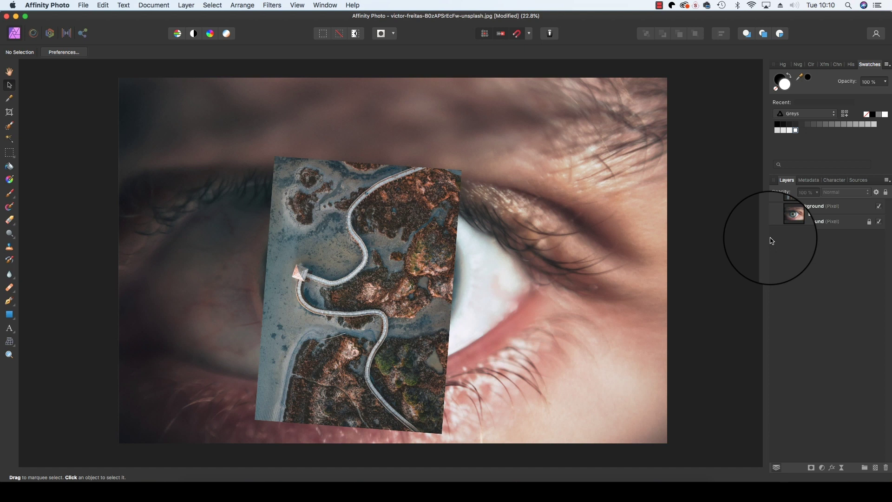
left_click(823, 206)
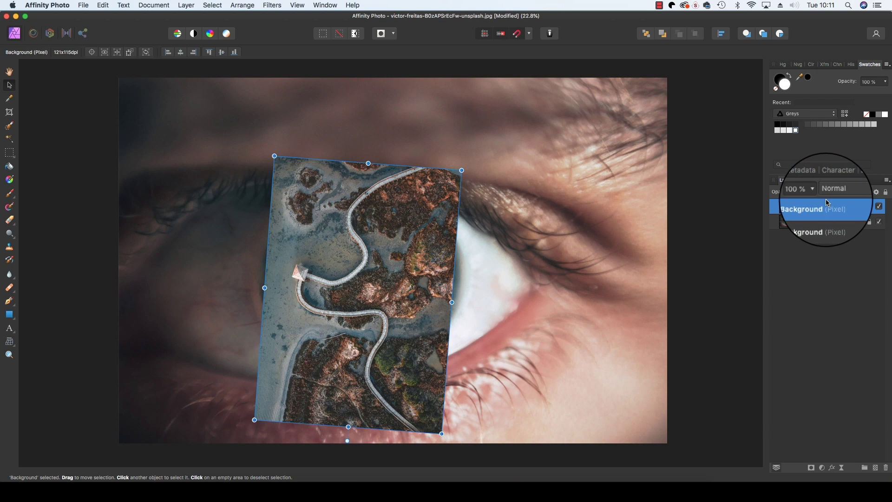
left_click(833, 198)
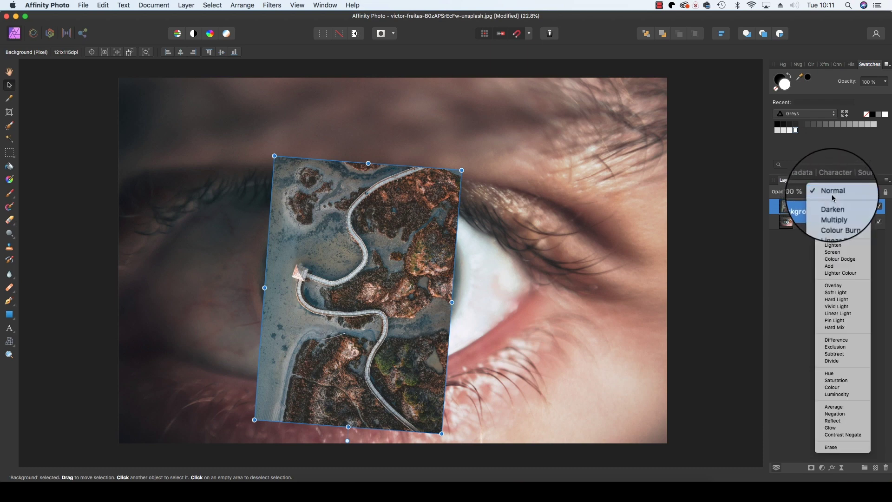
left_click(839, 246)
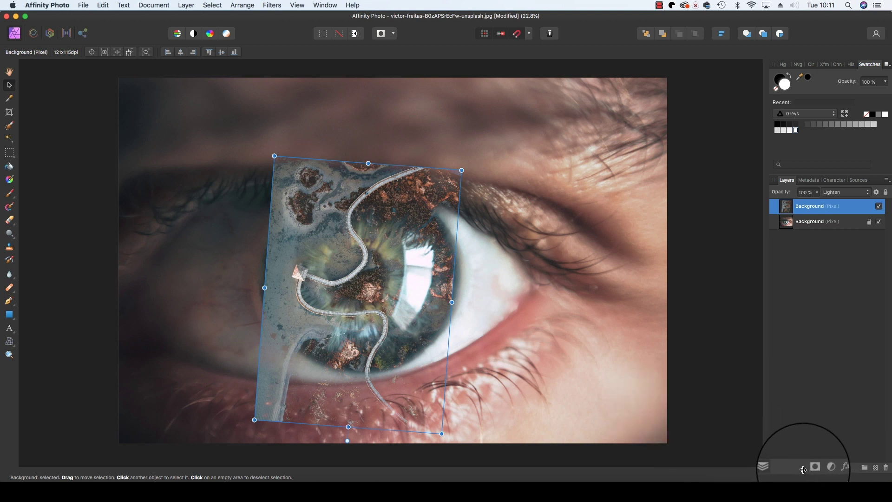
left_click(815, 466)
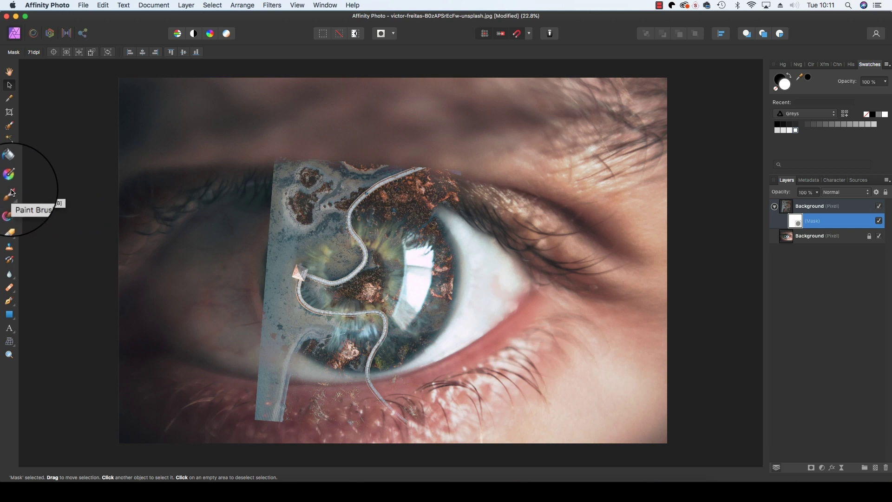
Step: Paint black on the mask with a widened brush to hide the boardwalk's upper-left edges
left_click(12, 192)
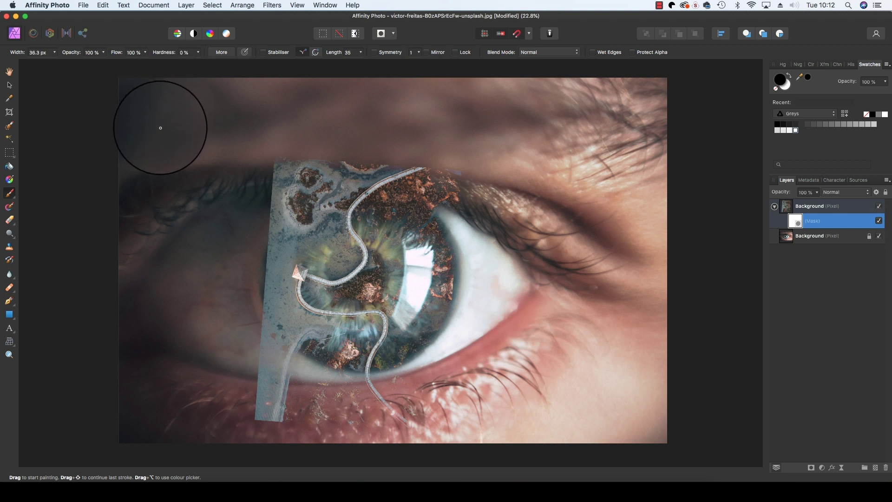
mouse_move(164, 146)
left_mouse_down()
mouse_move(214, 183)
mouse_move(303, 152)
mouse_move(242, 192)
mouse_move(329, 168)
mouse_move(239, 202)
mouse_move(316, 172)
left_mouse_up()
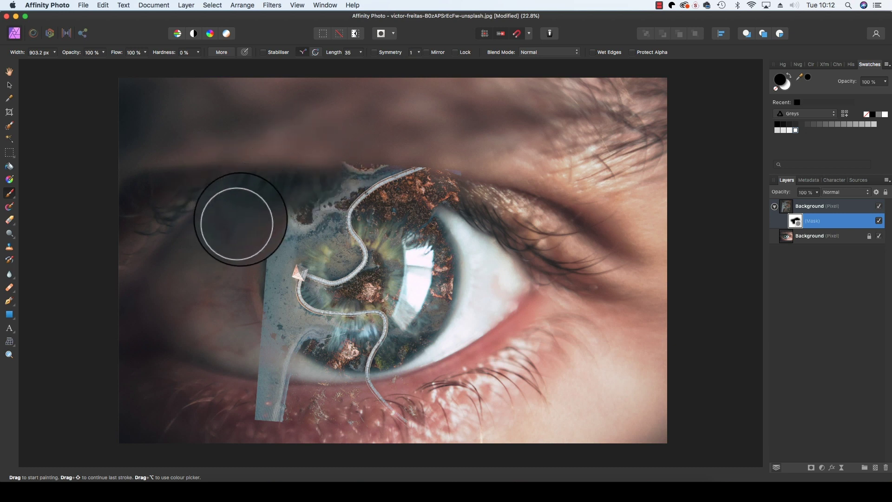
mouse_move(247, 353)
left_mouse_down()
mouse_move(263, 398)
mouse_move(484, 235)
mouse_move(294, 159)
left_mouse_up()
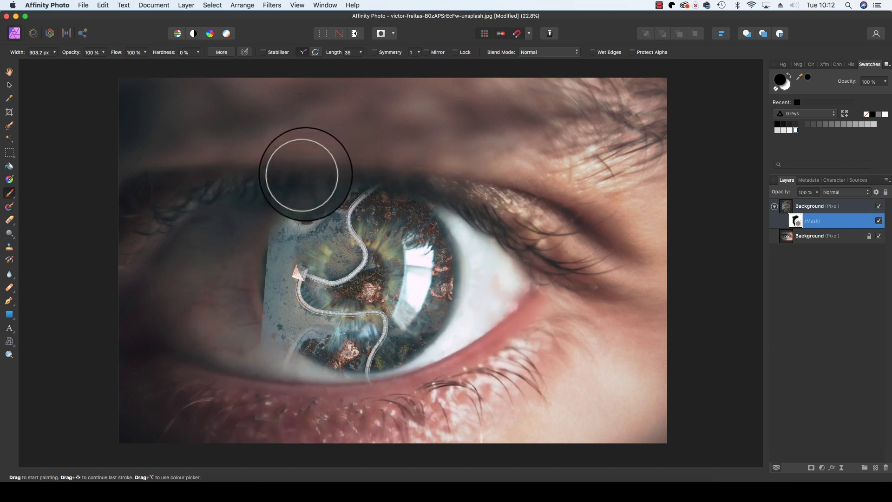
Step: Pull the mask's left edge inward and stretch the boardwalk photo's left edge slightly outward
key("v")
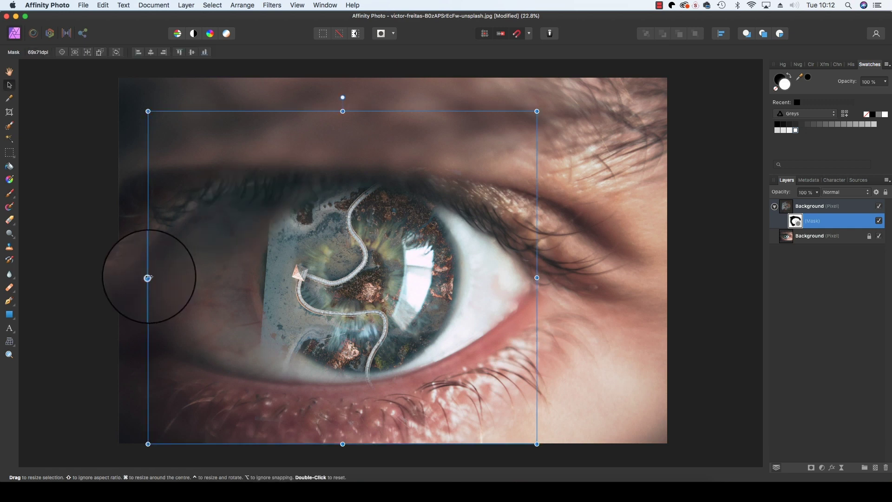
left_click_drag(148, 278, 161, 278)
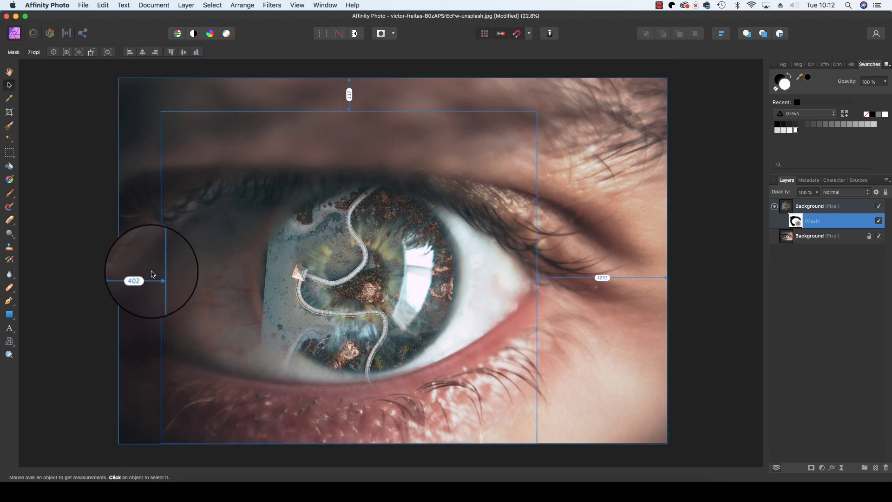
left_click(811, 206)
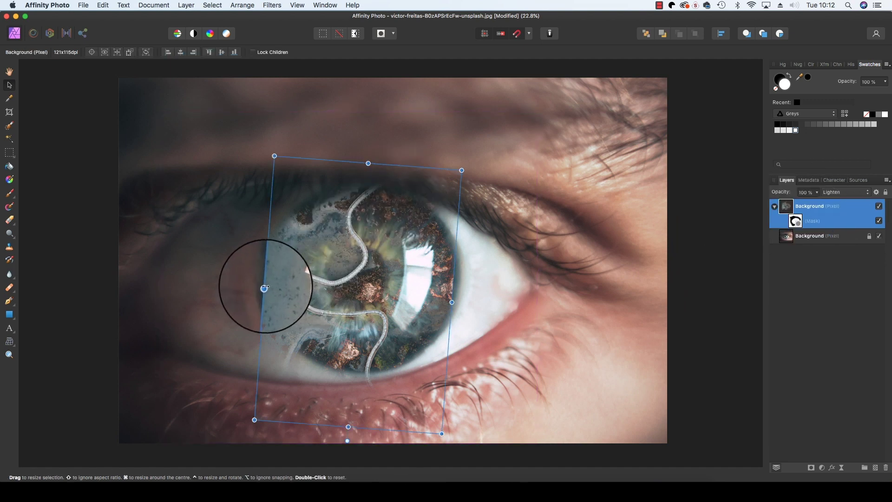
left_click_drag(265, 288, 256, 288)
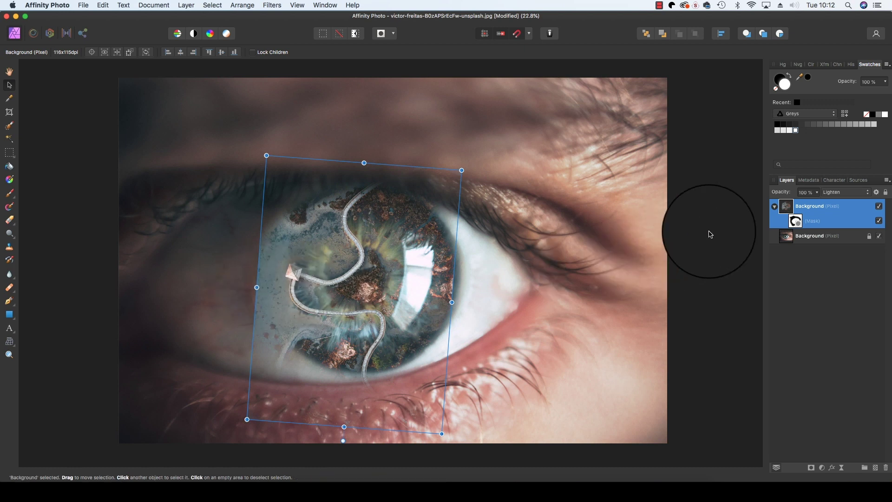
left_click(804, 260)
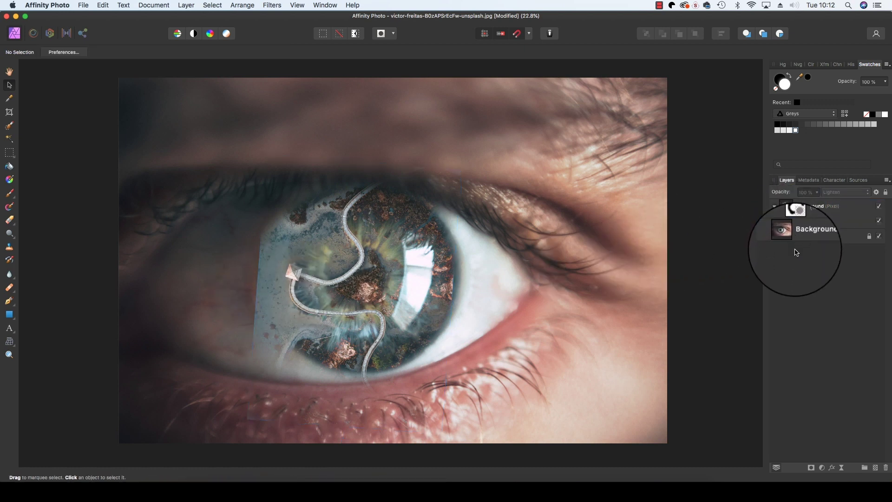
left_click(799, 226)
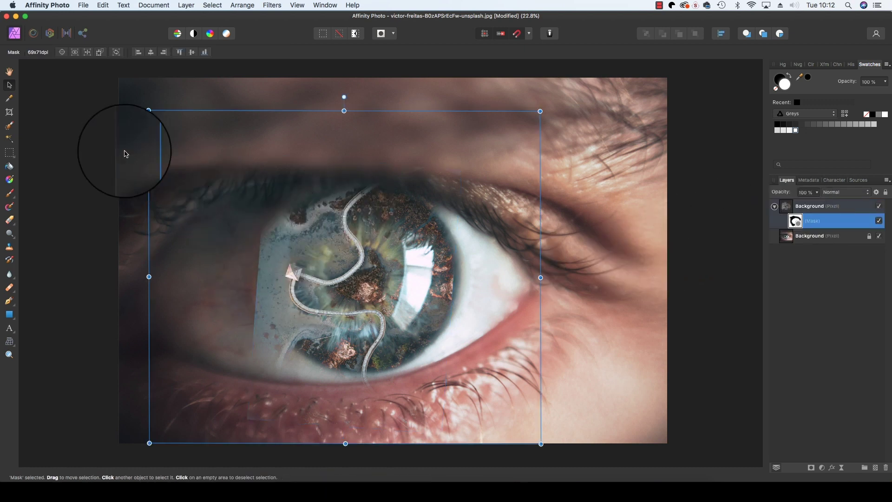
Step: Paint the mask with a smaller brush so the boardwalk shows only inside the iris
left_click(11, 196)
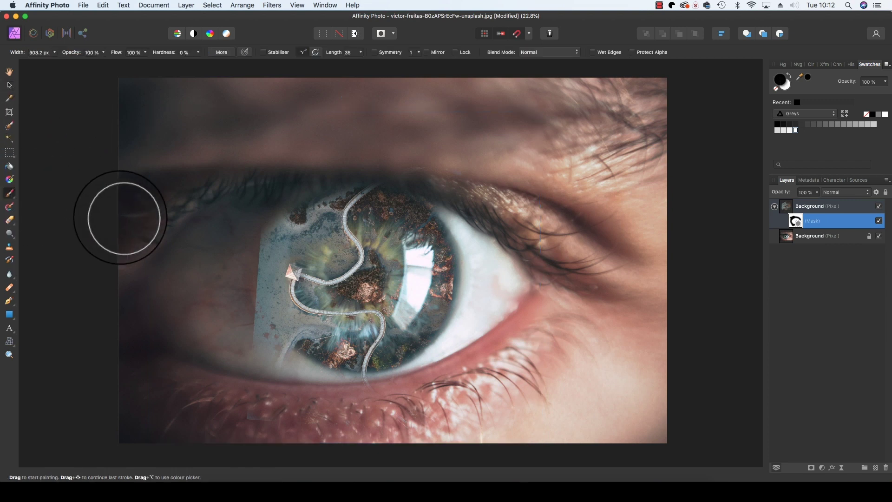
key("bracketleft")
key("bracketleft")
key("bracketleft")
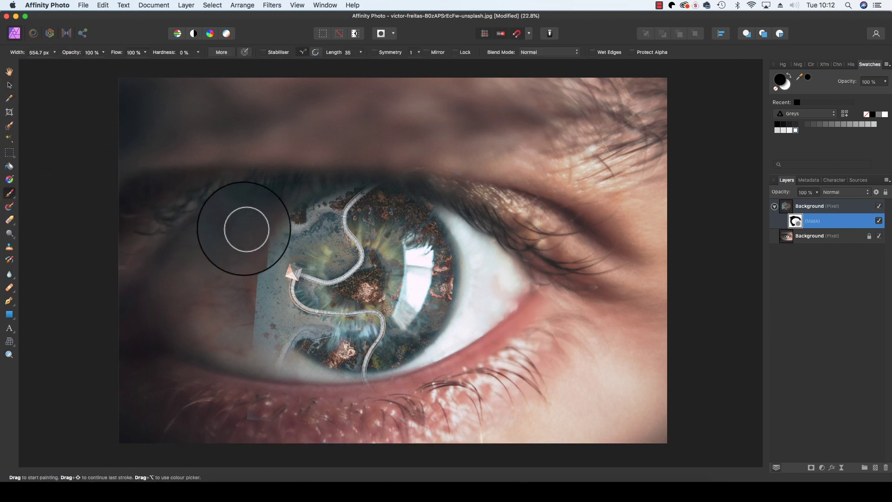
mouse_move(253, 225)
left_mouse_down()
mouse_move(247, 293)
mouse_move(252, 337)
mouse_move(264, 227)
mouse_move(255, 268)
mouse_move(257, 336)
mouse_move(269, 350)
mouse_move(200, 229)
mouse_move(261, 216)
mouse_move(243, 230)
mouse_move(292, 194)
mouse_move(269, 210)
mouse_move(281, 202)
mouse_move(236, 271)
mouse_move(243, 304)
mouse_move(282, 358)
mouse_move(249, 300)
mouse_move(256, 229)
mouse_move(270, 215)
mouse_move(306, 198)
mouse_move(428, 215)
mouse_move(458, 238)
left_mouse_up()
key("v")
left_click(10, 194)
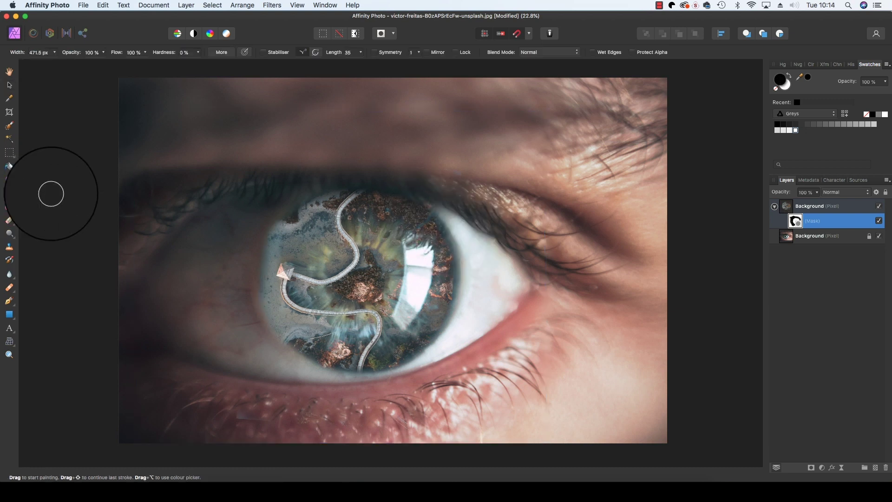
mouse_move(255, 207)
left_mouse_down()
mouse_move(239, 268)
mouse_move(247, 327)
left_mouse_up()
mouse_move(490, 341)
left_mouse_down()
mouse_move(494, 268)
mouse_move(453, 209)
mouse_move(388, 172)
mouse_move(318, 175)
left_mouse_up()
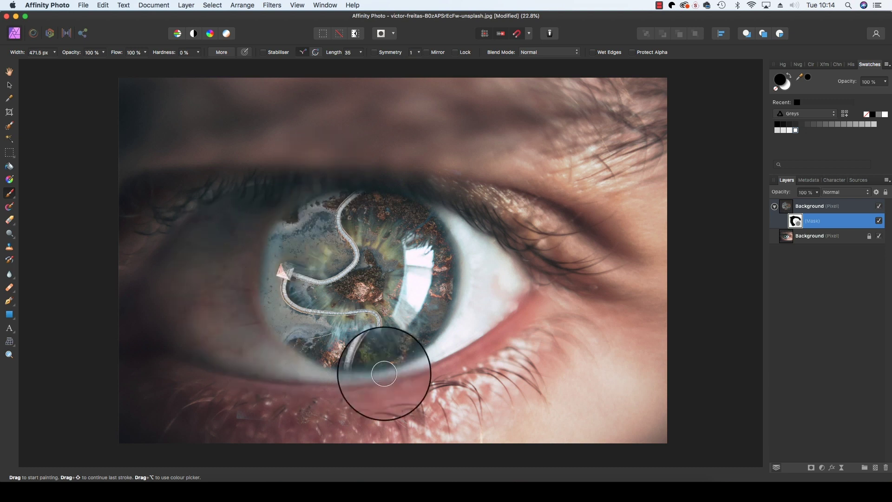
left_click_drag(314, 184, 367, 171)
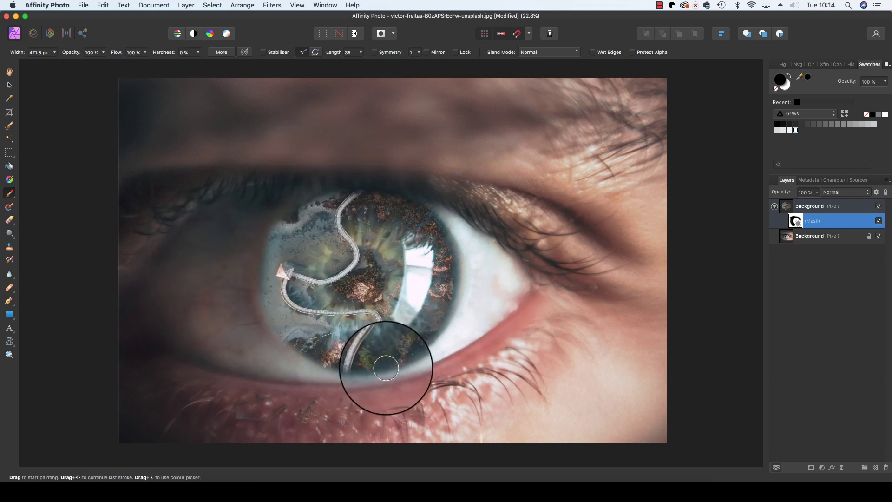
Step: Toggle the boardwalk layer's visibility to compare against the plain eye
left_click(879, 207)
left_click(880, 207)
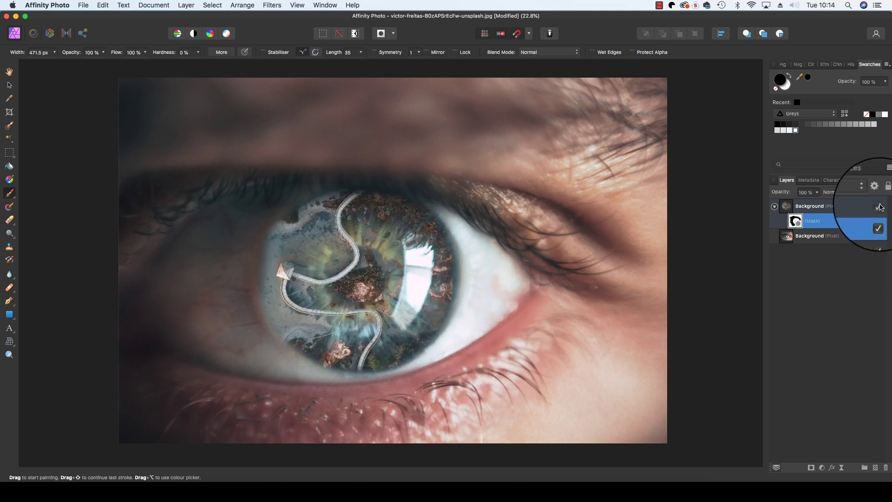
left_click(879, 207)
left_click(879, 207)
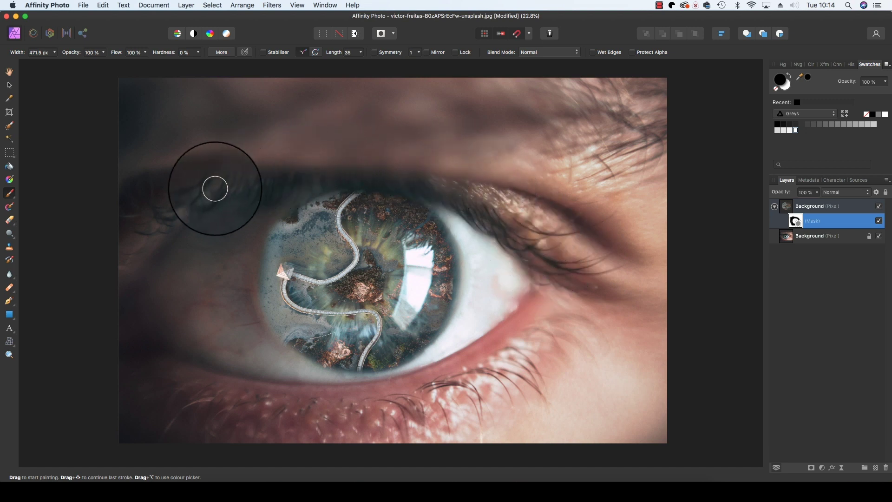
left_click(879, 207)
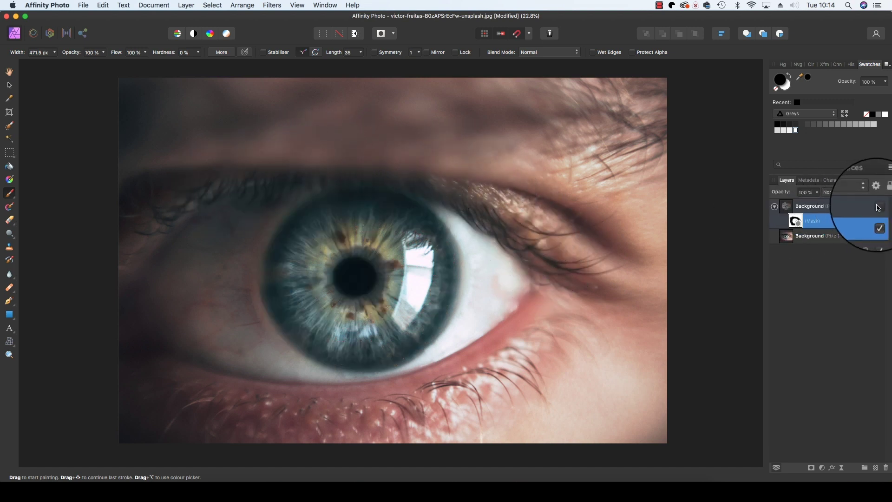
left_click(878, 208)
left_click(841, 206)
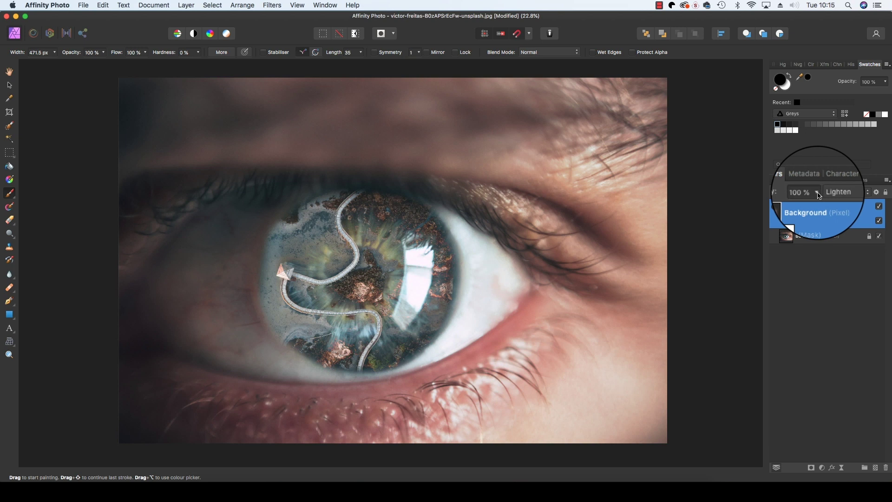
Step: Lower the boardwalk layer's opacity to 75% and toggle it to compare
left_click(819, 195)
left_click_drag(818, 203, 813, 204)
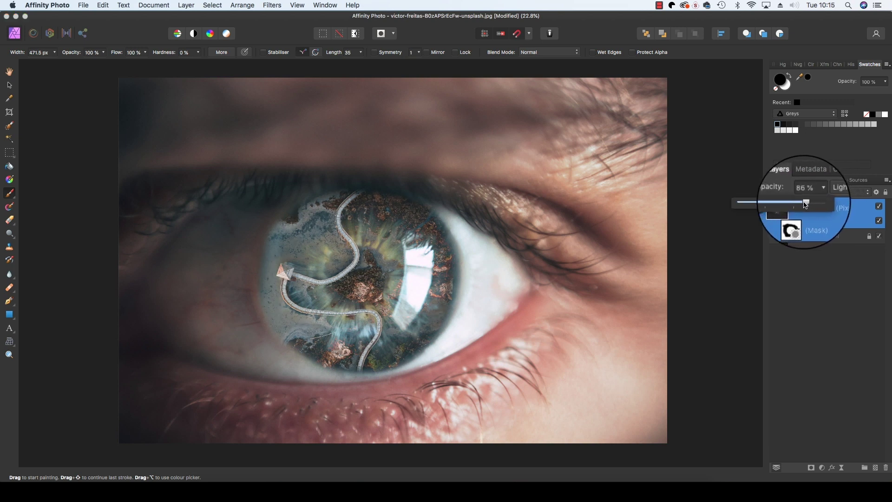
left_click_drag(806, 205, 796, 203)
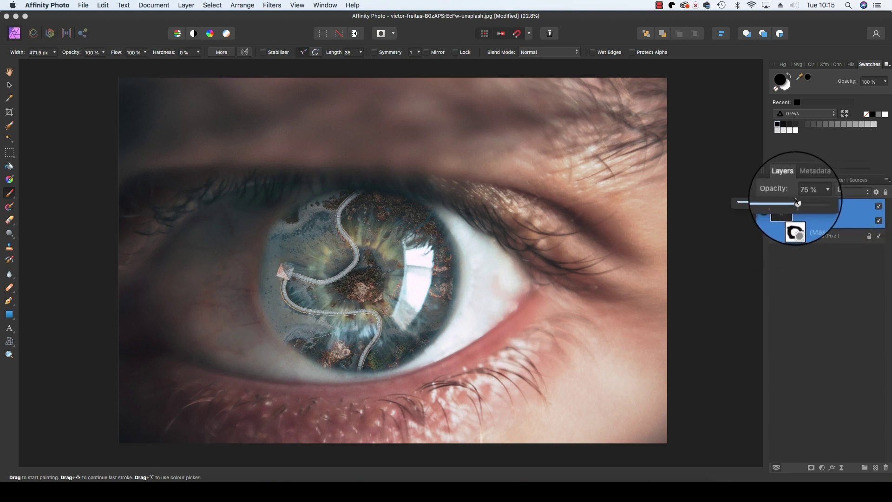
left_click(879, 206)
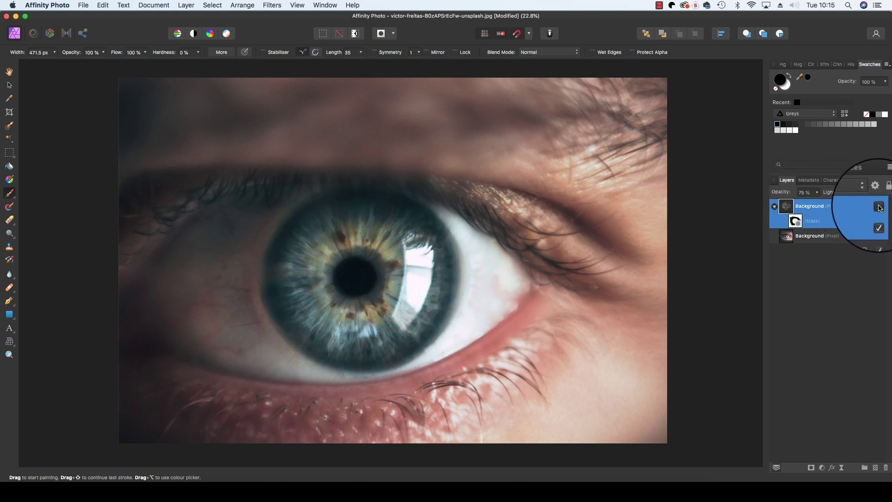
left_click(879, 206)
left_click(822, 274)
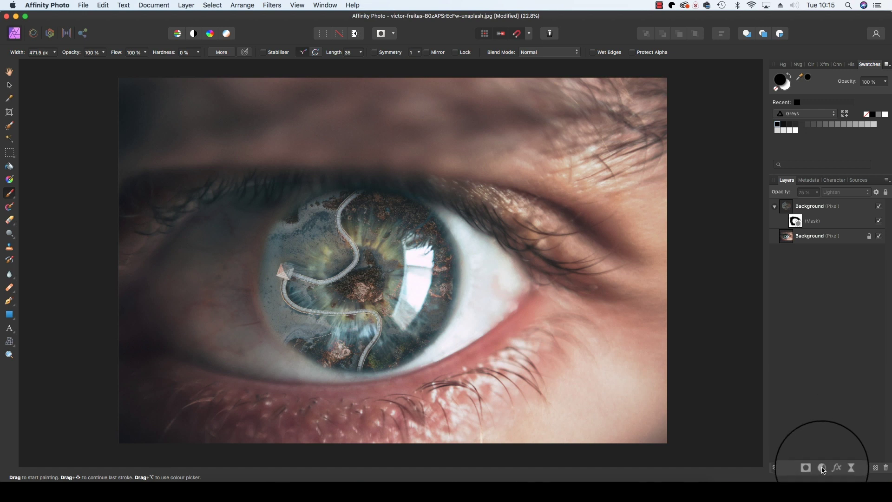
Step: Add Brightness/Contrast at 4% brightness and 8% contrast, plus an HSL adjustment with 7% saturation
left_click(822, 468)
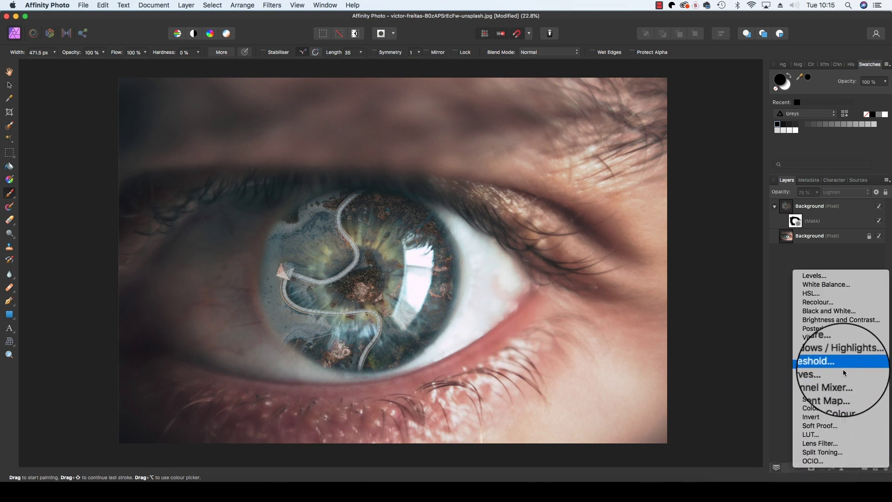
left_click(847, 324)
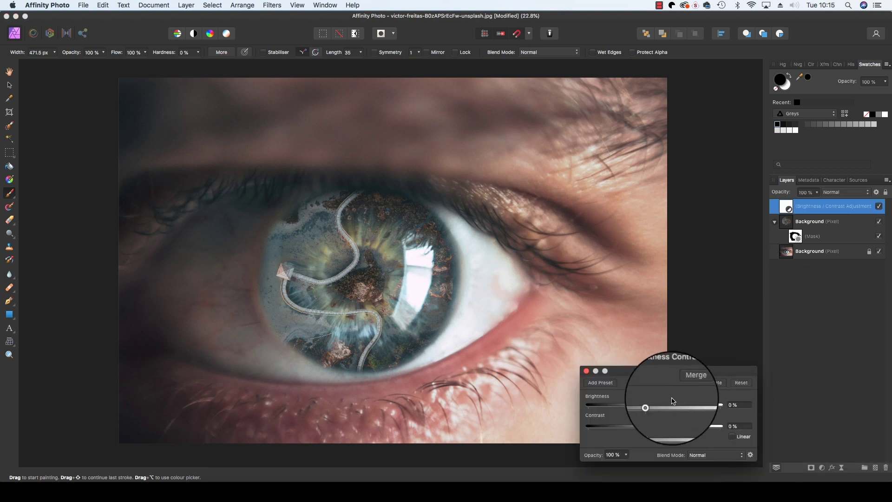
left_click_drag(655, 426, 659, 426)
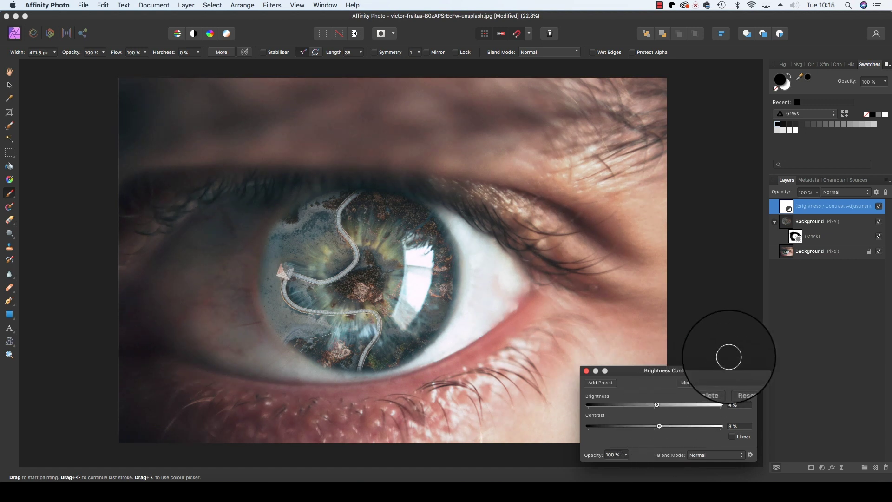
left_click(822, 467)
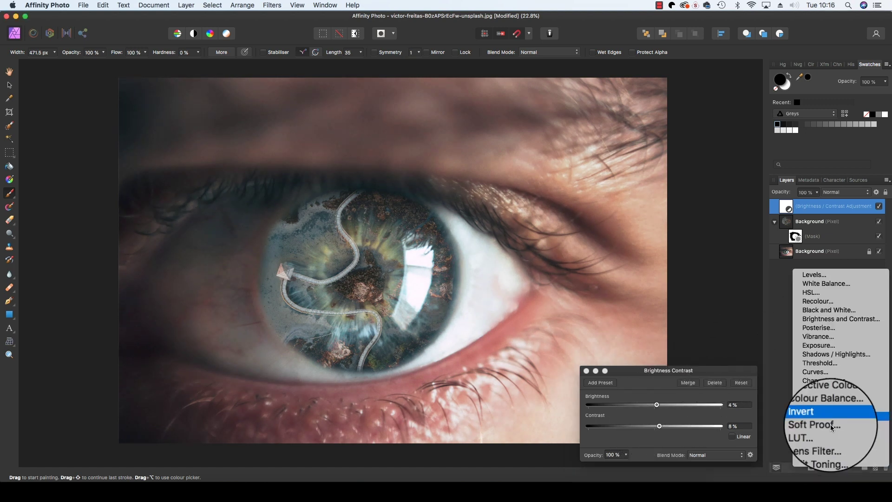
left_click(821, 296)
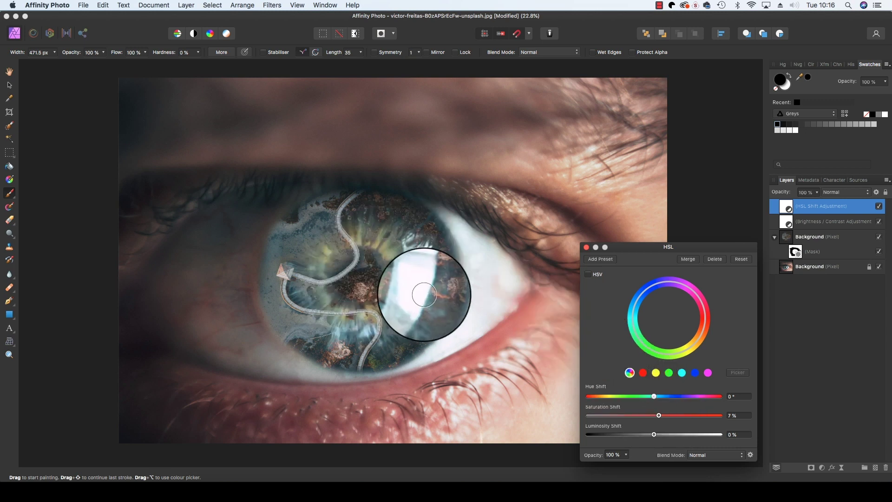
Step: Hide and then re-show the boardwalk overlay in the iris to compare the eye before and after
left_click(880, 208)
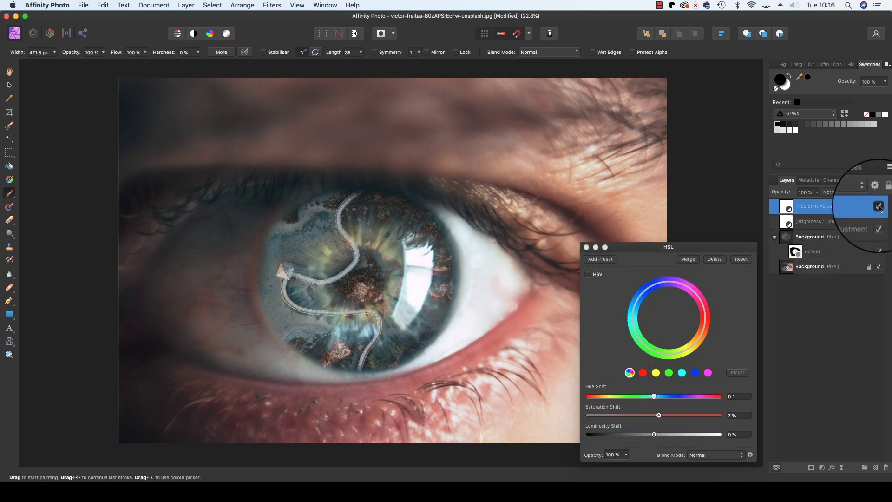
left_click(878, 249)
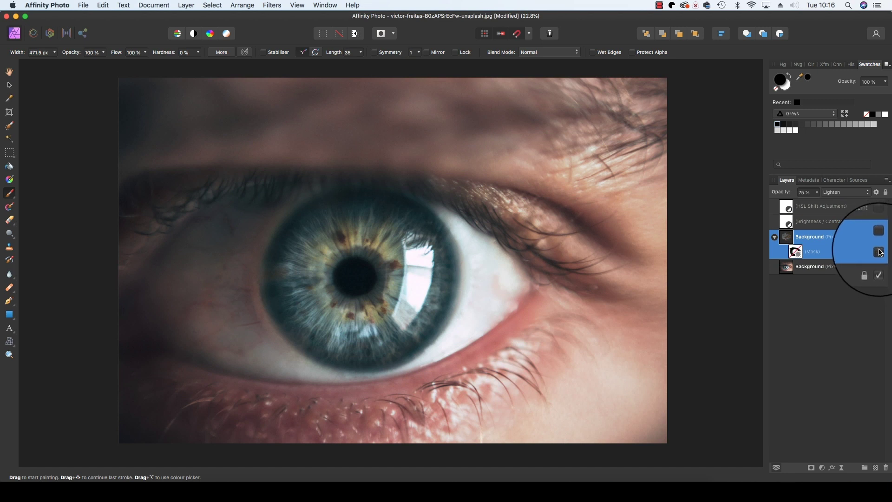
left_click(881, 238)
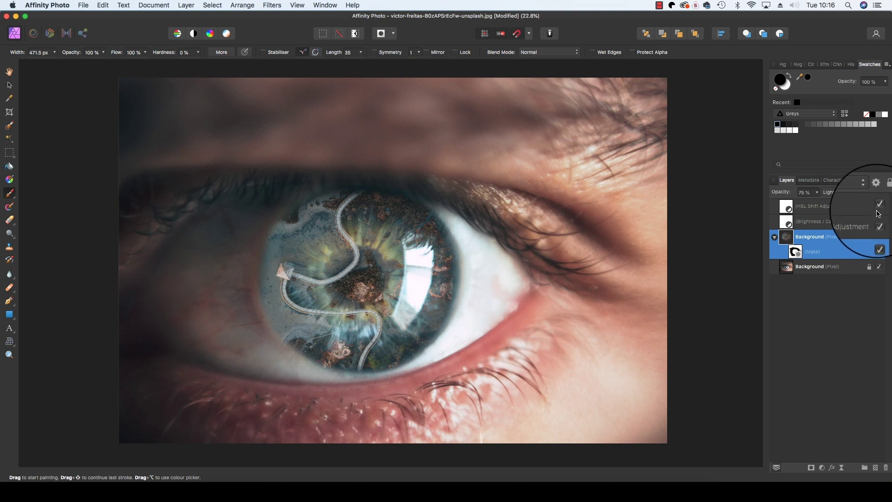
left_click(84, 5)
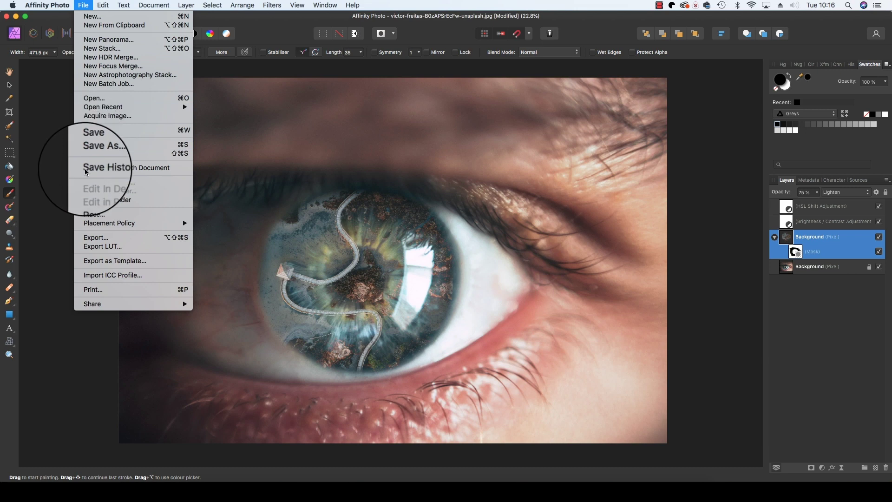
left_click(98, 240)
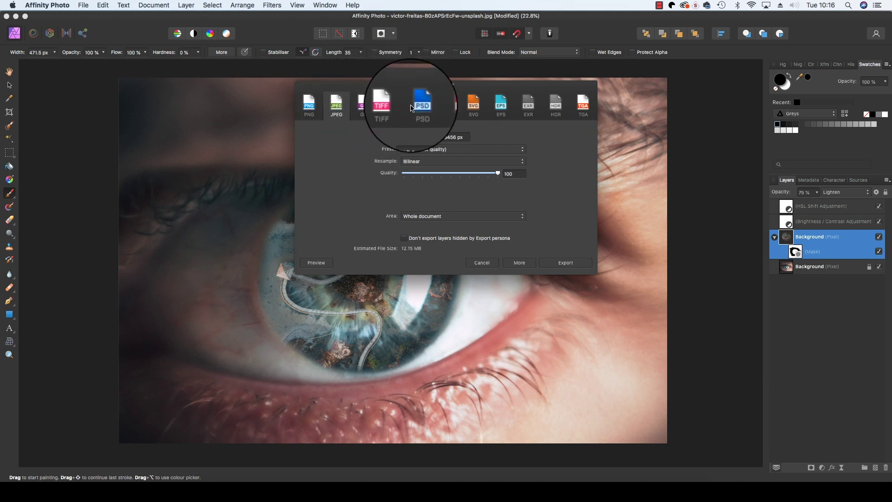
left_click(483, 262)
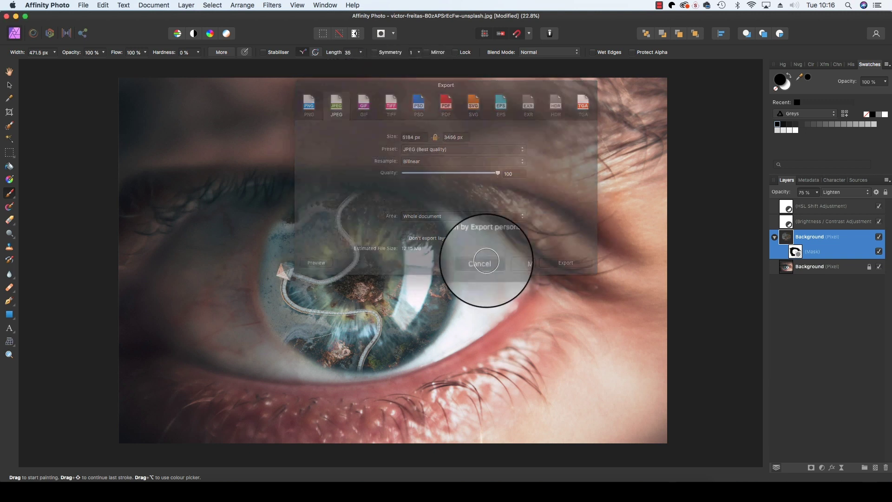